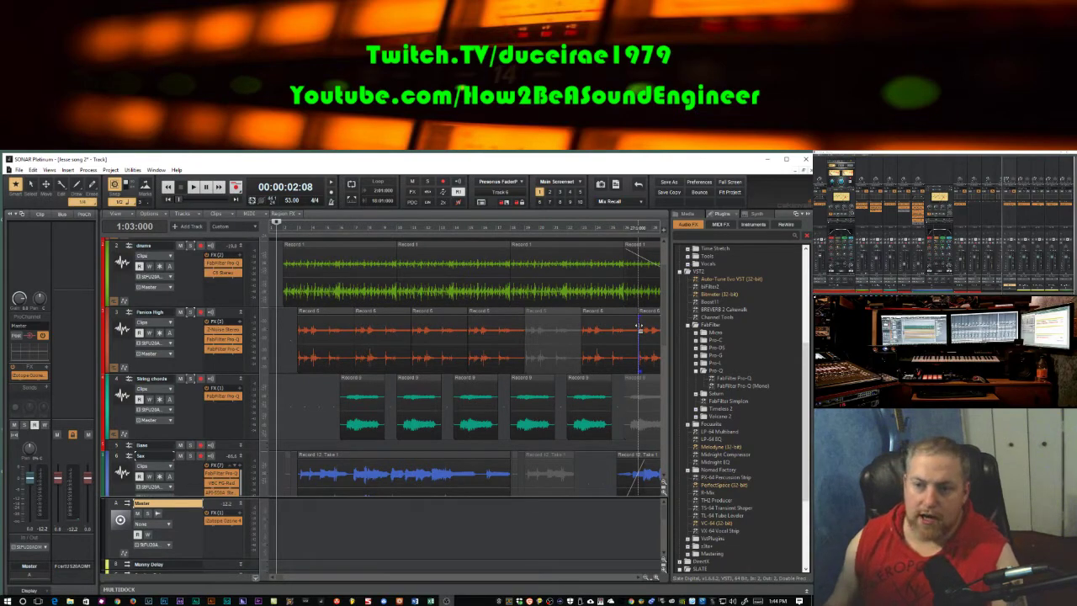
scroll(282, 328, "up", 1)
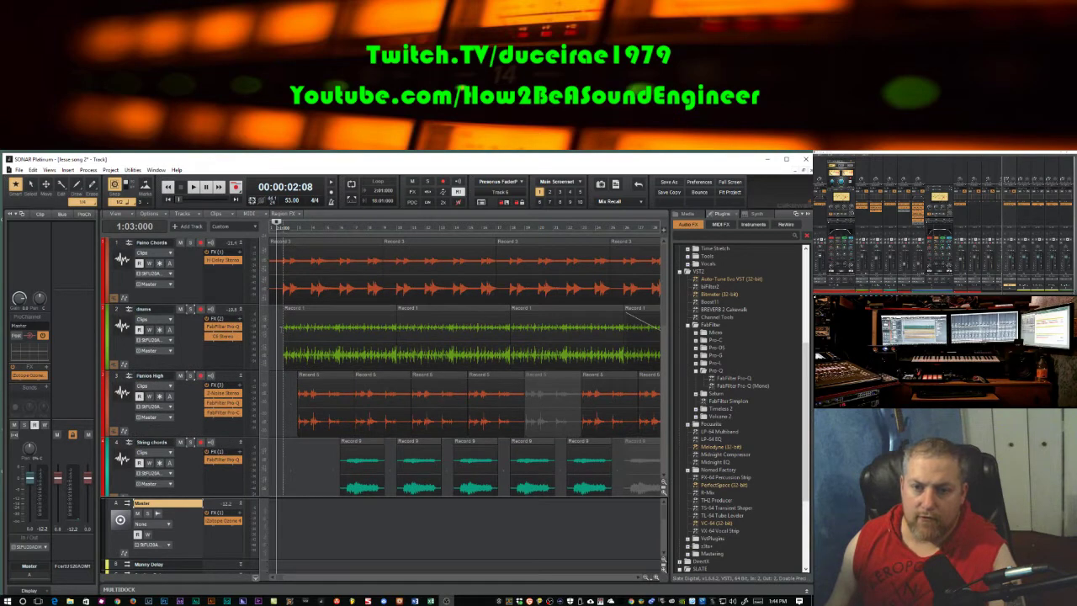
left_click(279, 331)
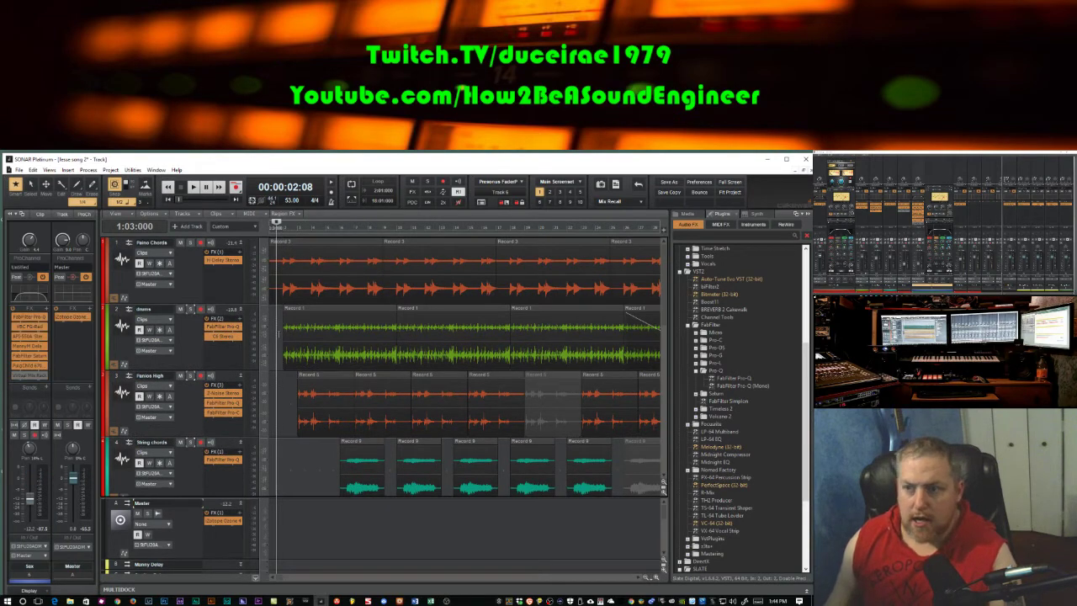
scroll(280, 334, "down", 2)
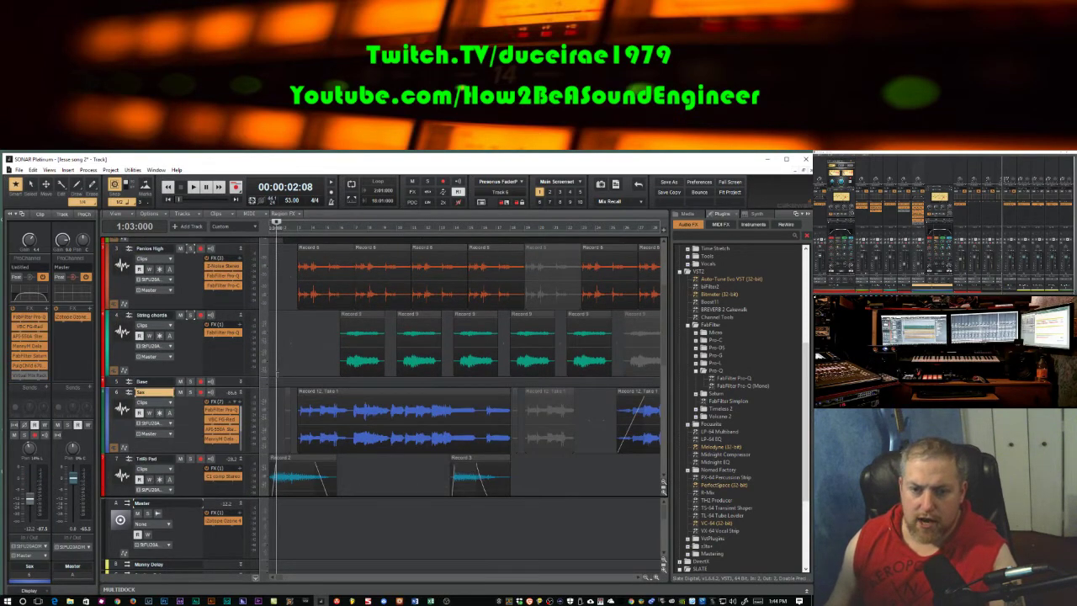
scroll(277, 362, "down", 2)
scroll(276, 362, "up", 3)
scroll(278, 373, "up", 2)
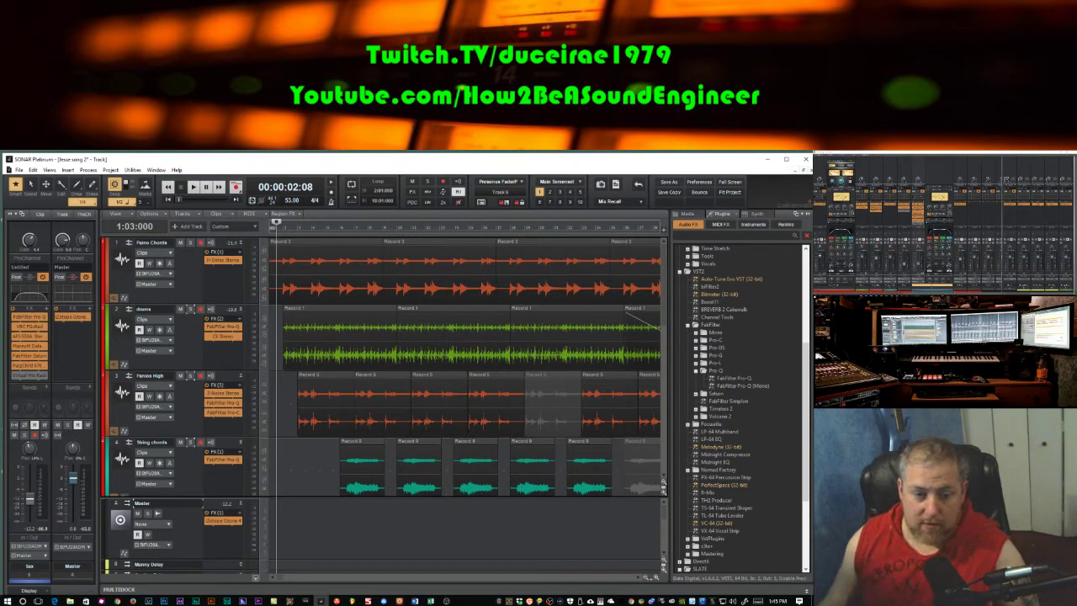
Show the Master bus's waveform preview, play the song to draw it, and inspect it at a larger vertical scale.
left_click_drag(179, 498, 180, 501)
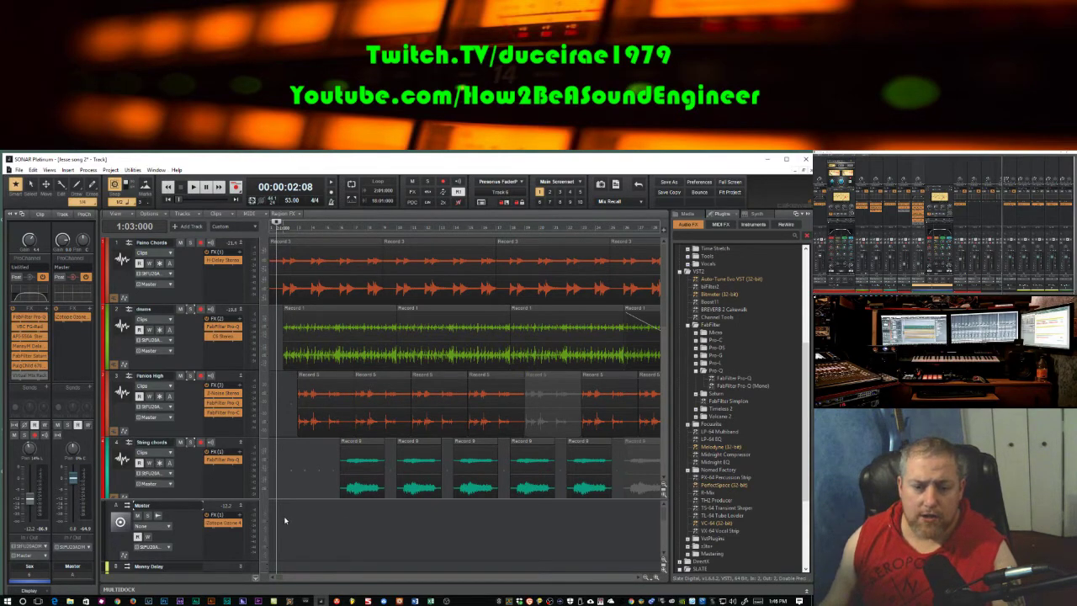
left_click(156, 516)
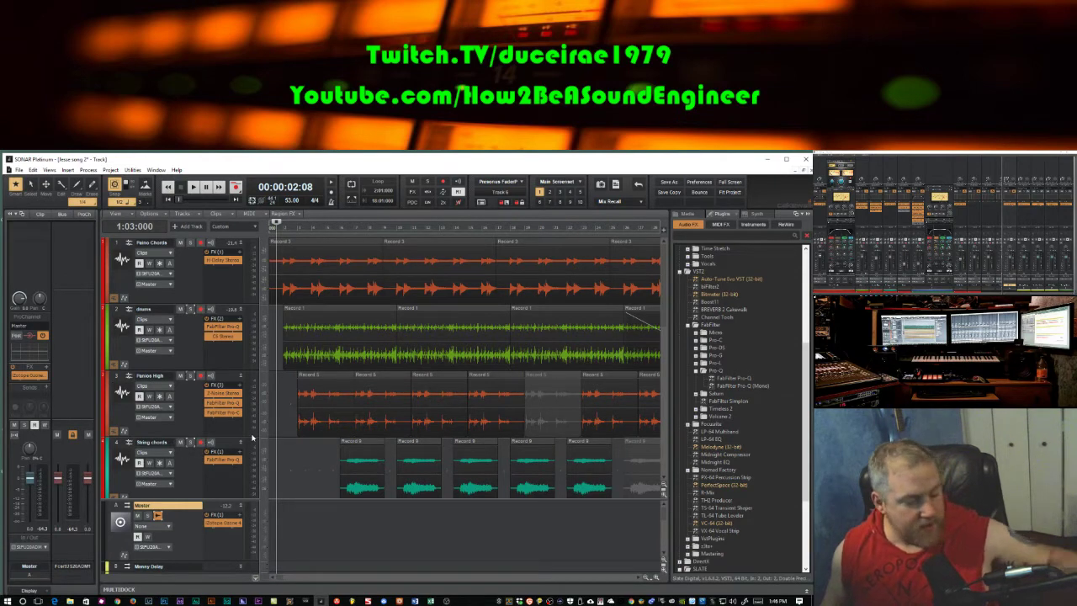
key("space")
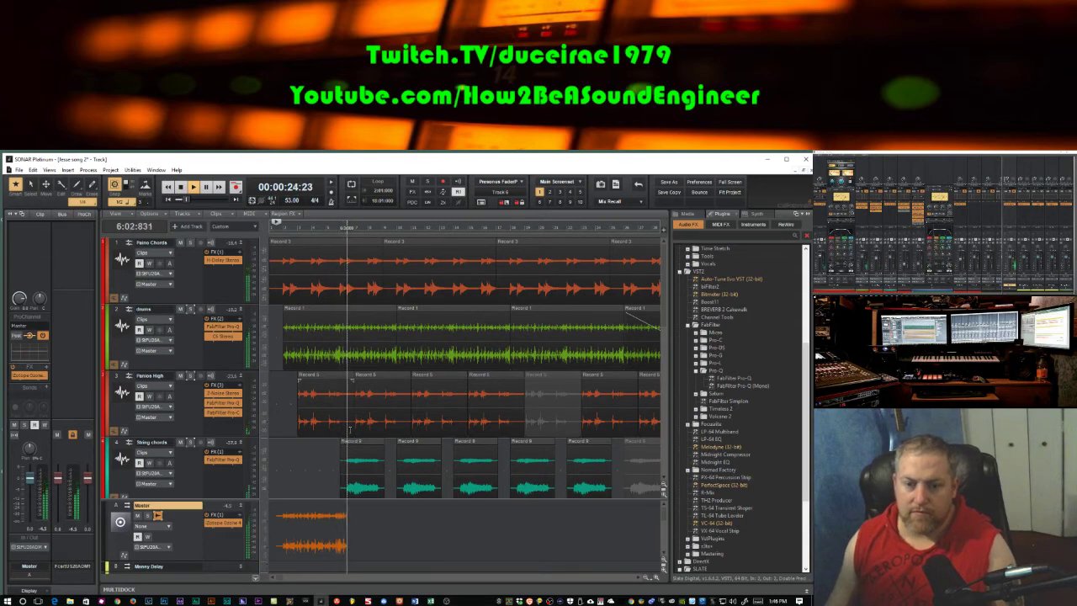
scroll(462, 404, "down", 3)
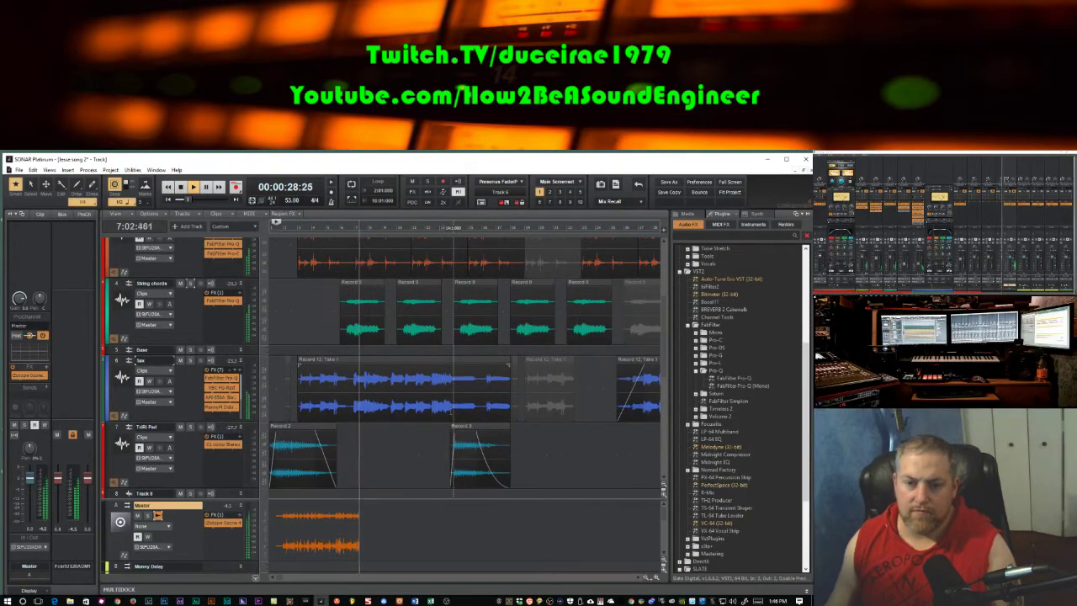
scroll(463, 404, "up", 1)
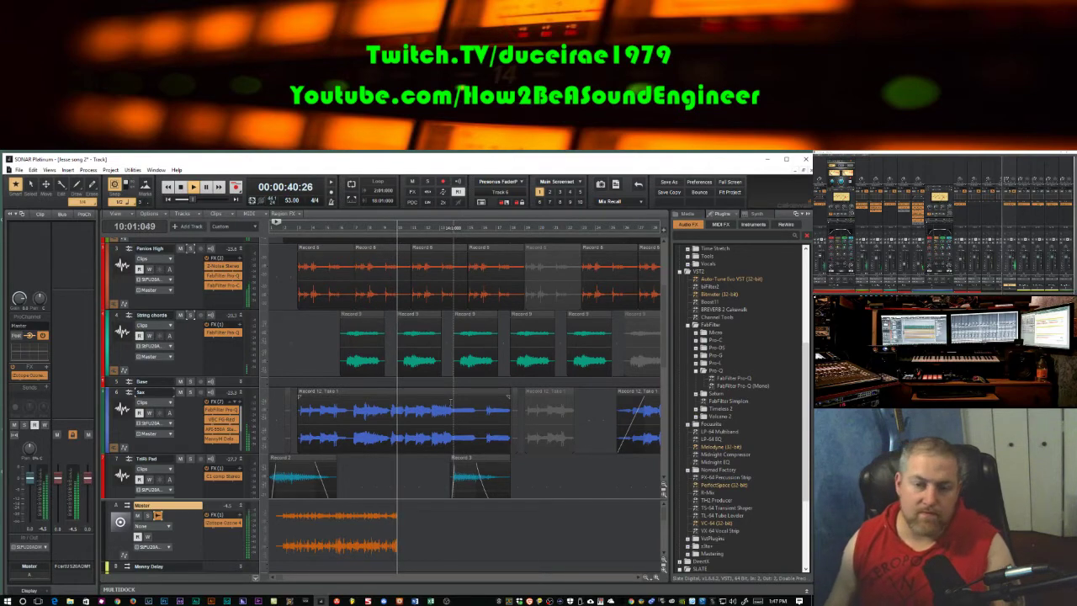
key("space")
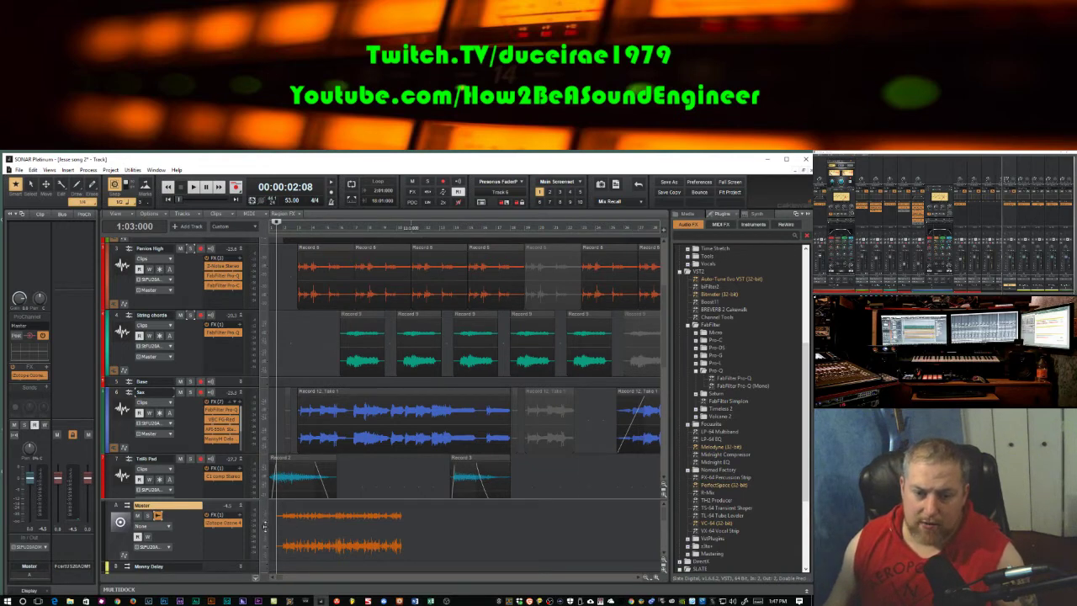
left_click_drag(264, 525, 264, 510)
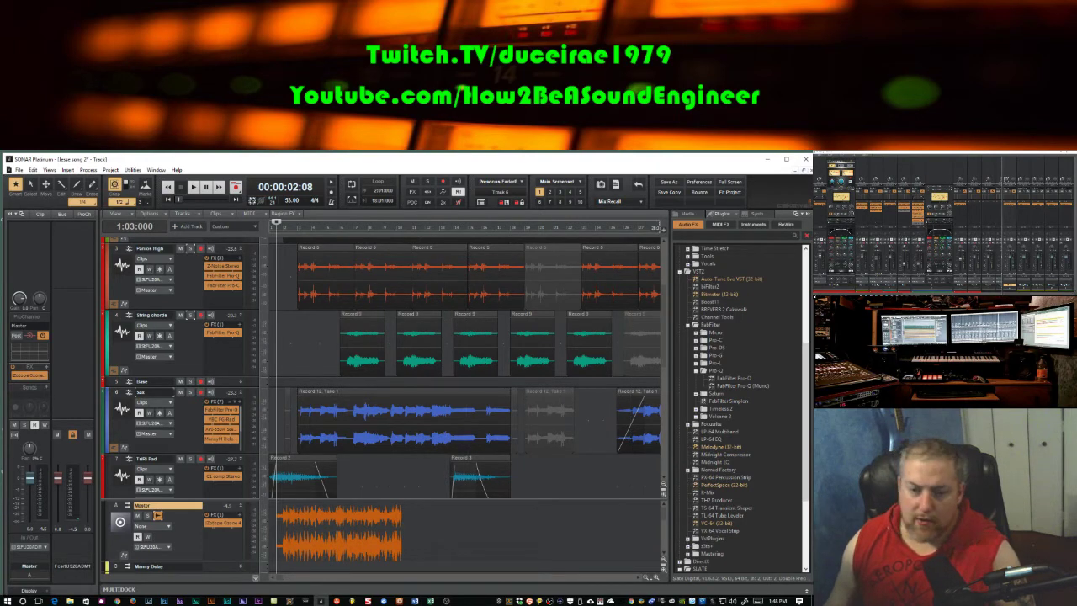
left_click_drag(264, 526, 264, 539)
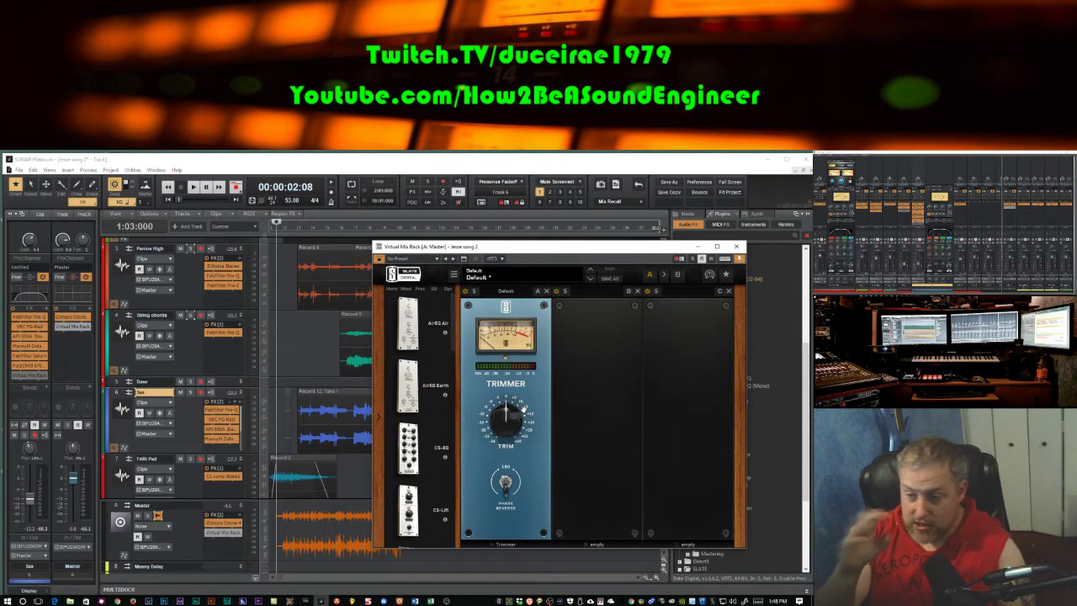
Raise the trim of the Trimmer module in the Master bus's Virtual Mix Rack to about +8.8 dB.
mouse_move(505, 425)
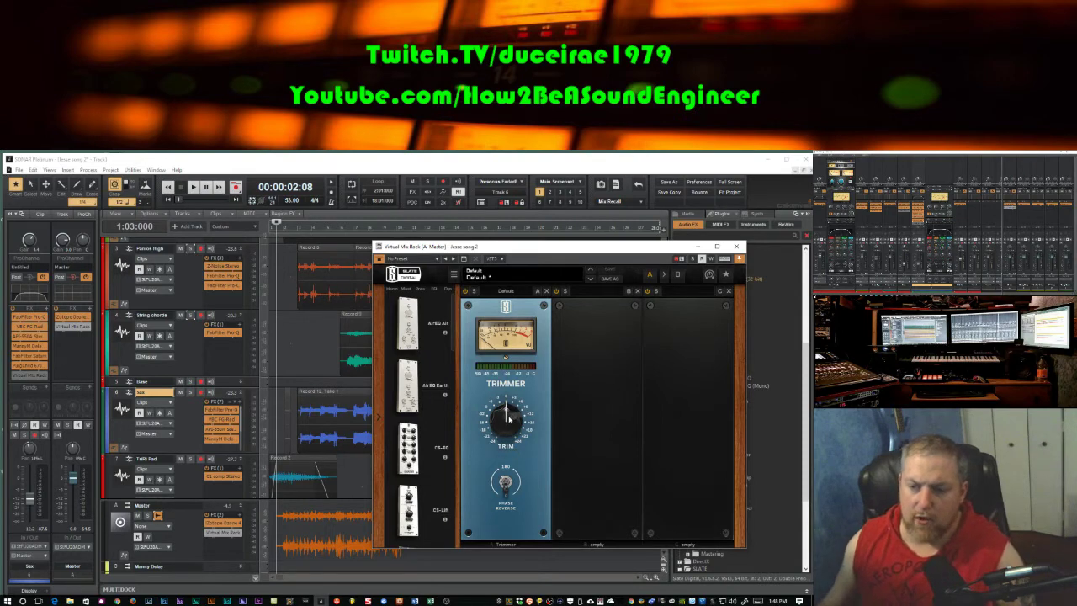
mouse_move(509, 416)
left_mouse_down()
mouse_move(510, 396)
mouse_move(513, 412)
left_mouse_up()
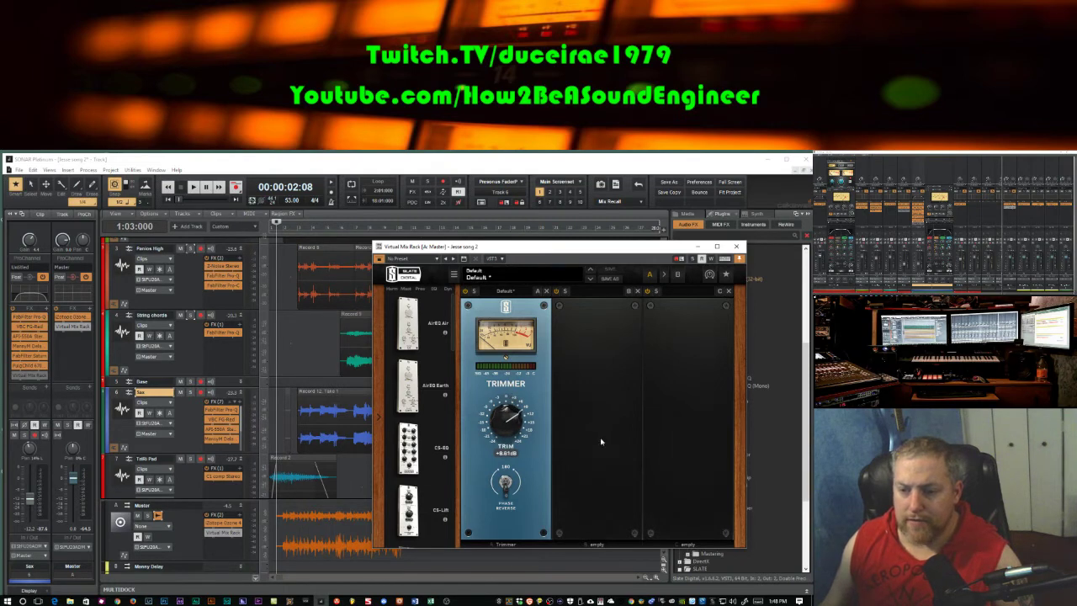
left_click_drag(567, 438, 567, 438)
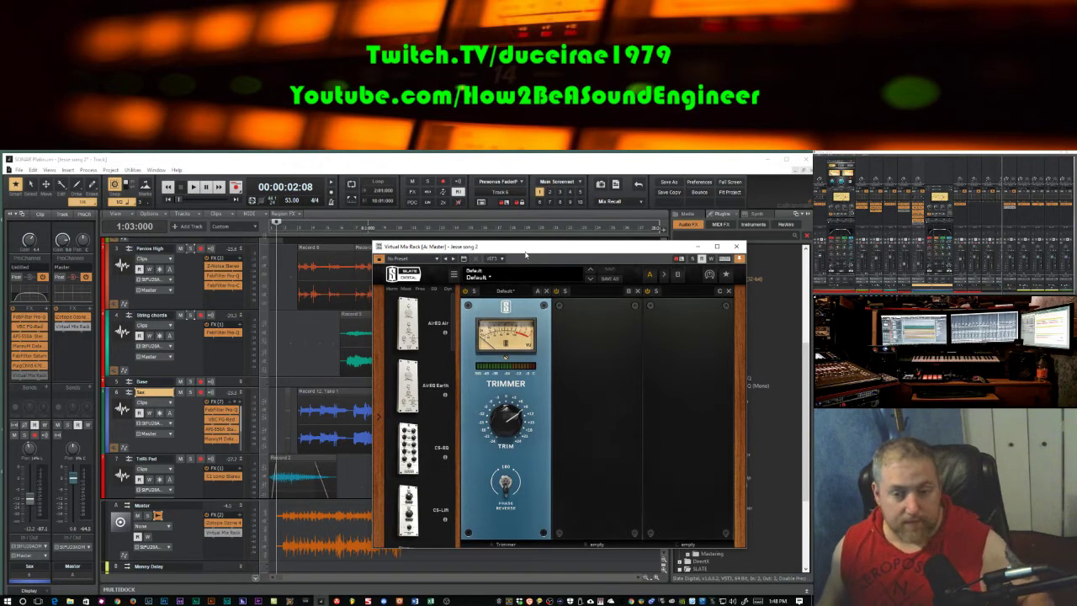
Move the rack window clear of the Master bus's waveform and play the song to redraw it with the boosted trim.
left_click_drag(551, 252, 615, 254)
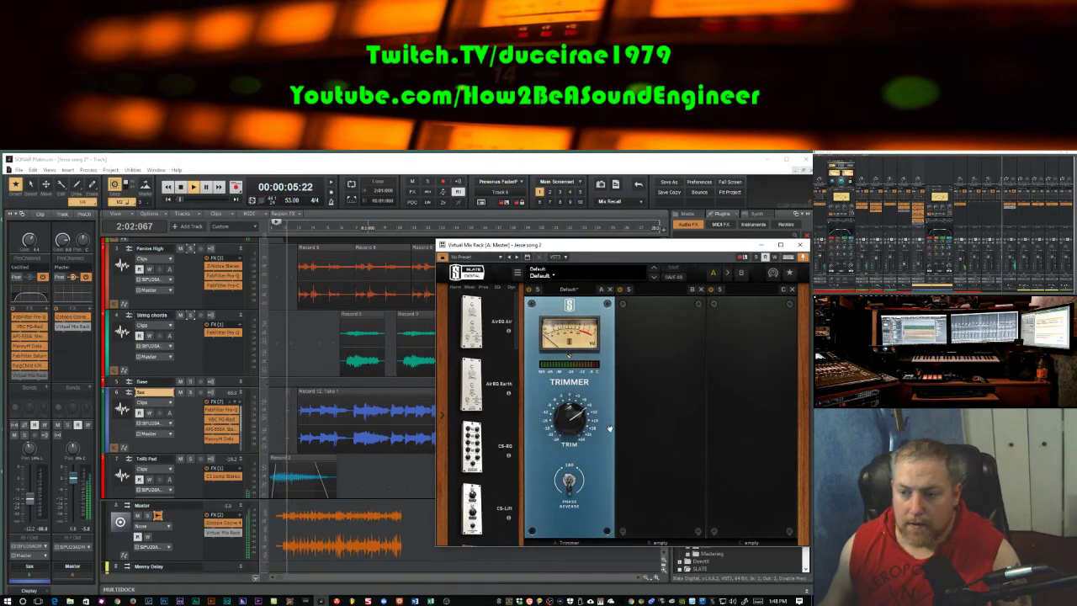
left_click(160, 506)
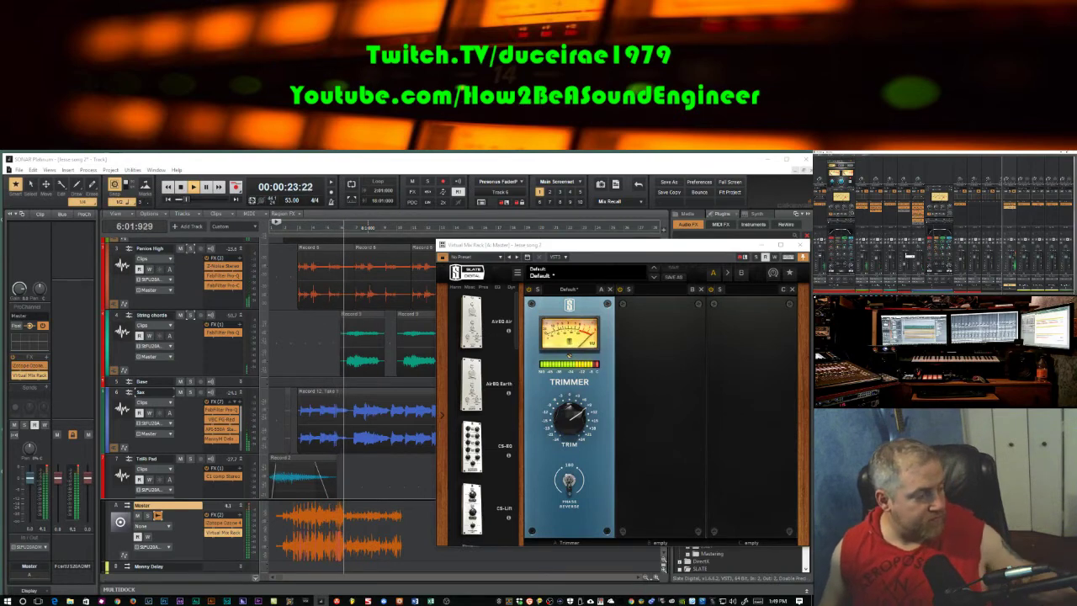
key("space")
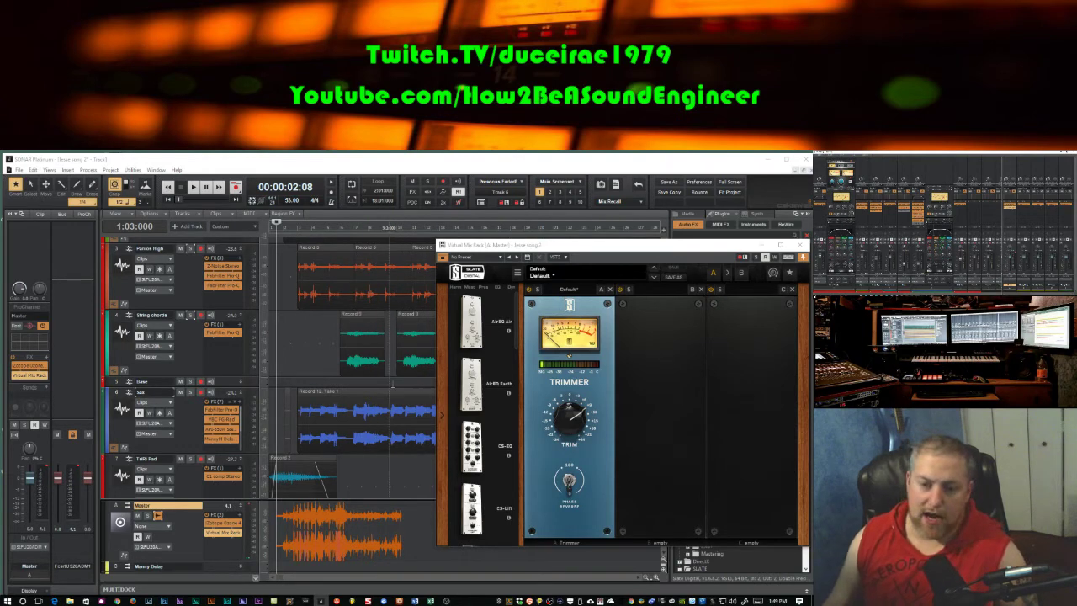
scroll(392, 383, "up", 2)
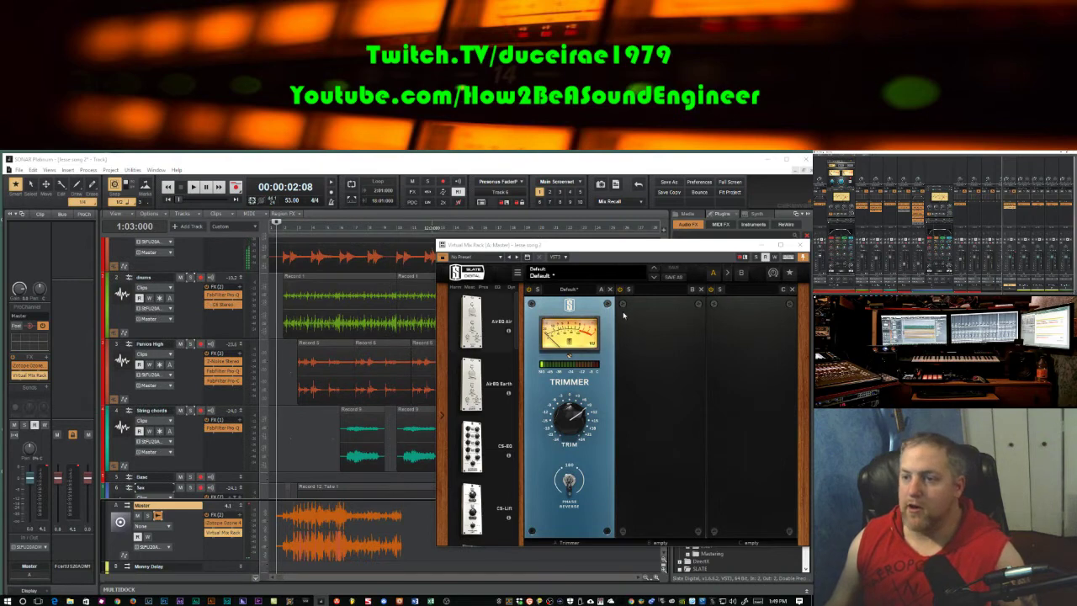
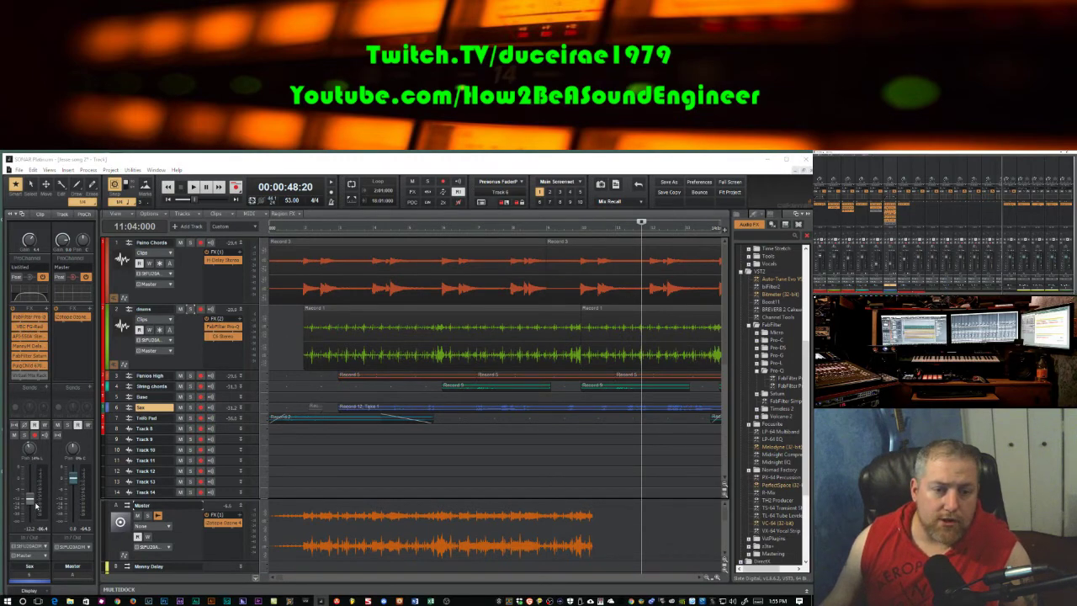
Expand the Sax track and audition the section from 7:01:000 to 9:03:000 with loop playback on.
mouse_move(34, 504)
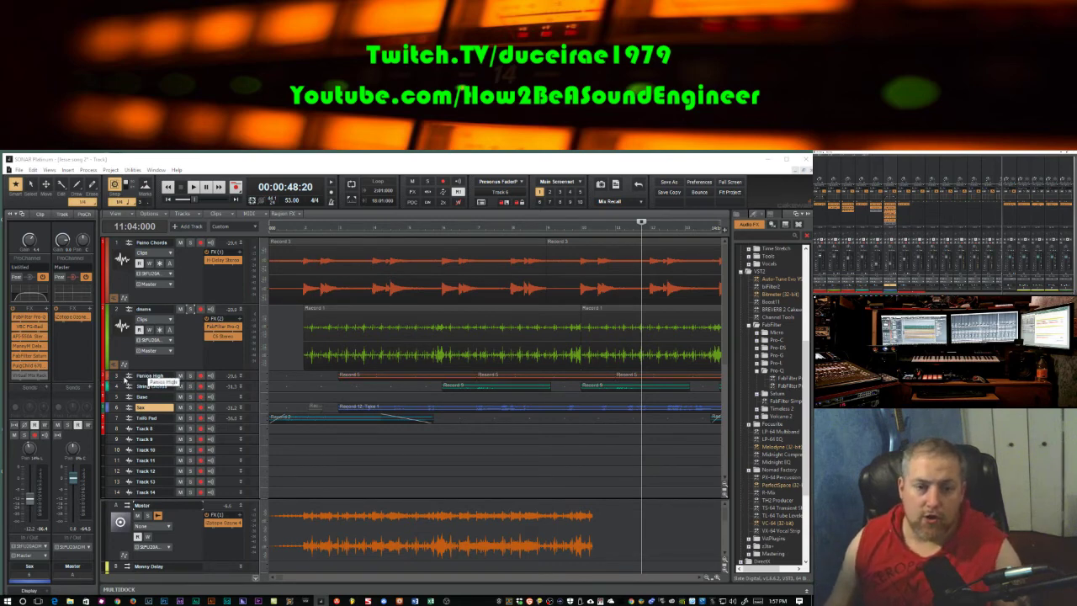
left_click(241, 408)
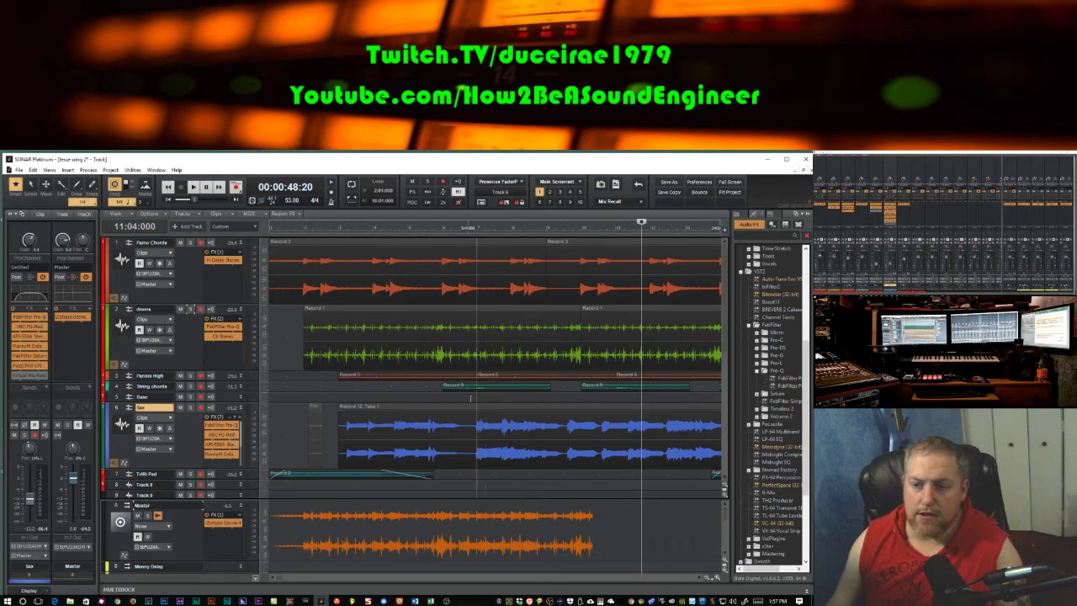
key("space")
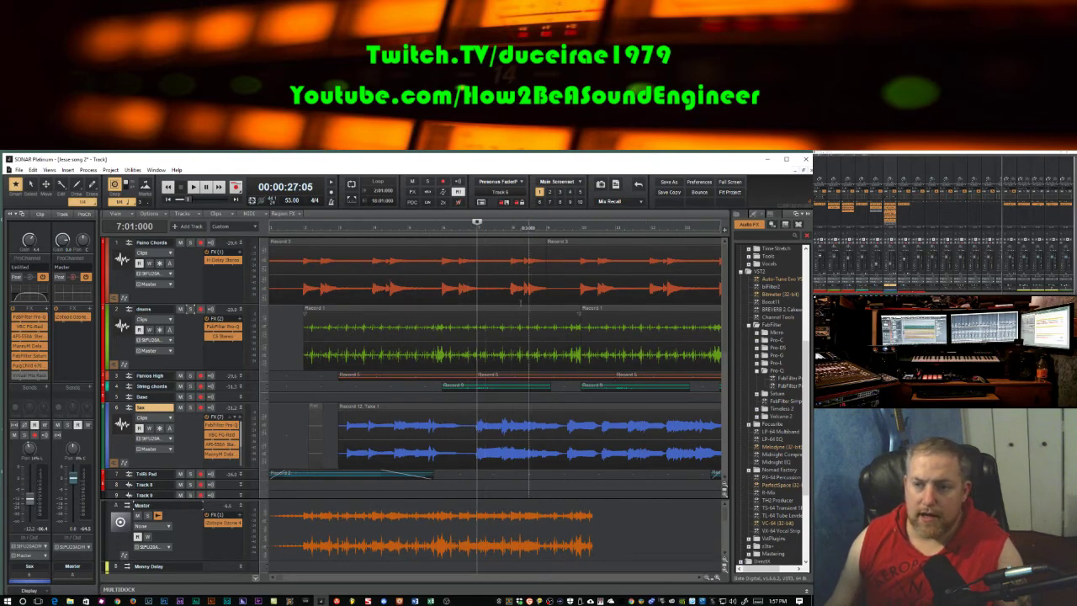
left_click_drag(478, 229, 563, 231)
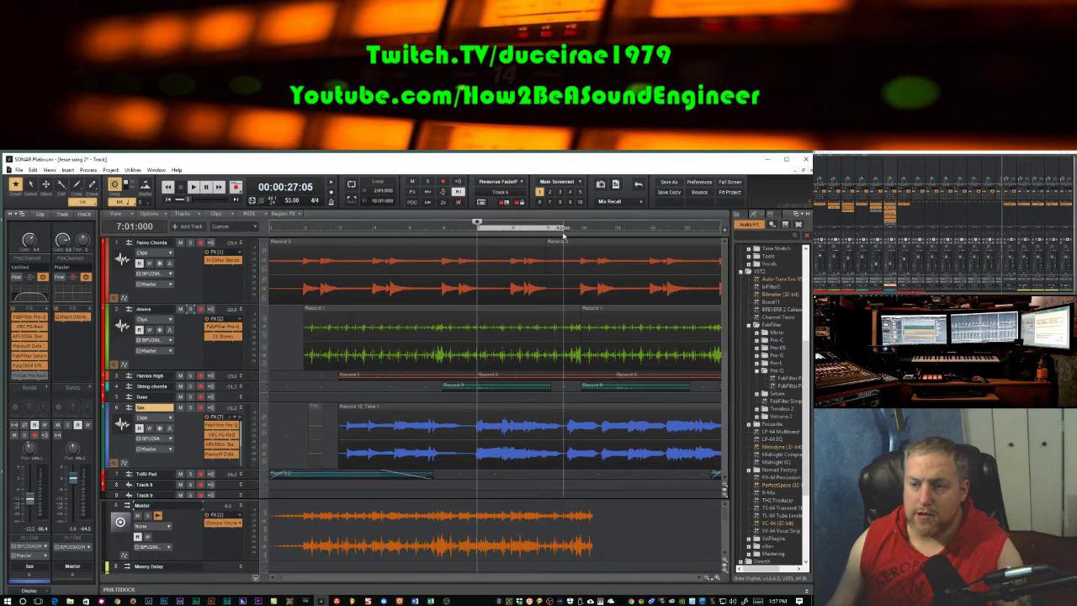
left_click(351, 199)
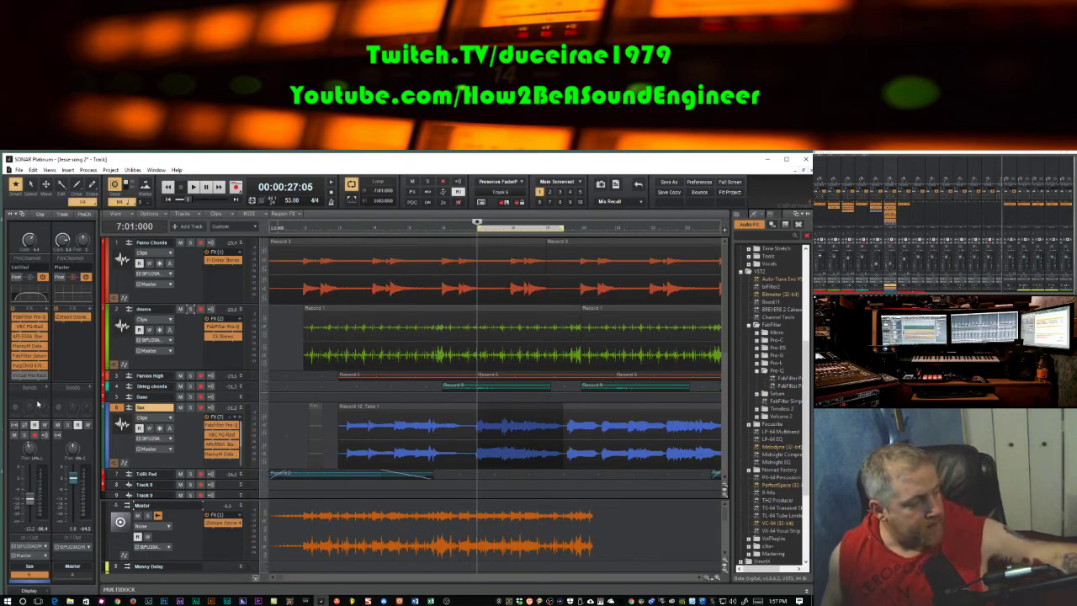
key("space")
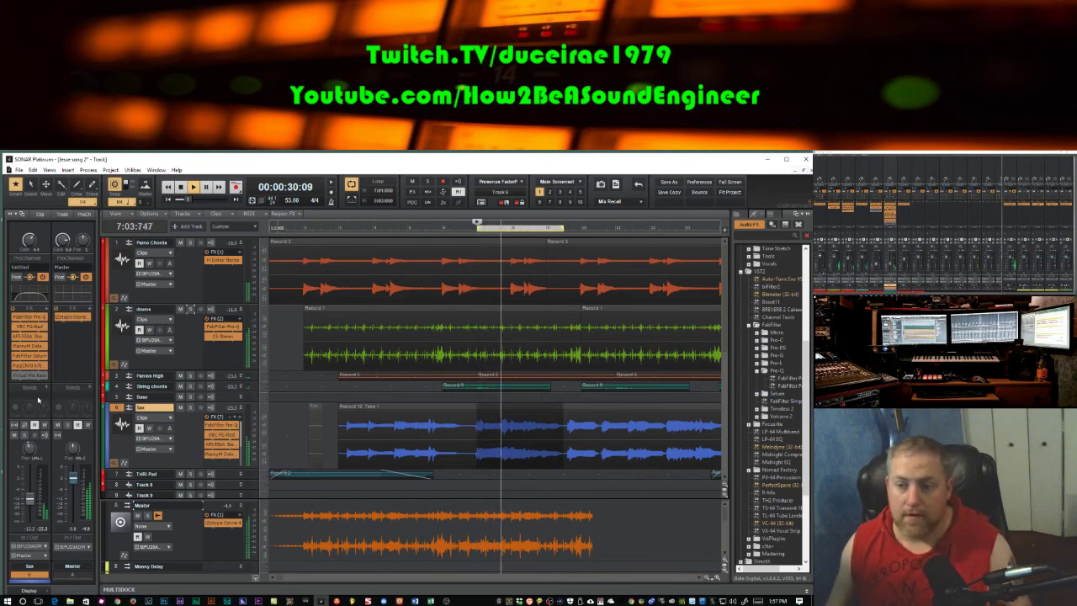
key("space")
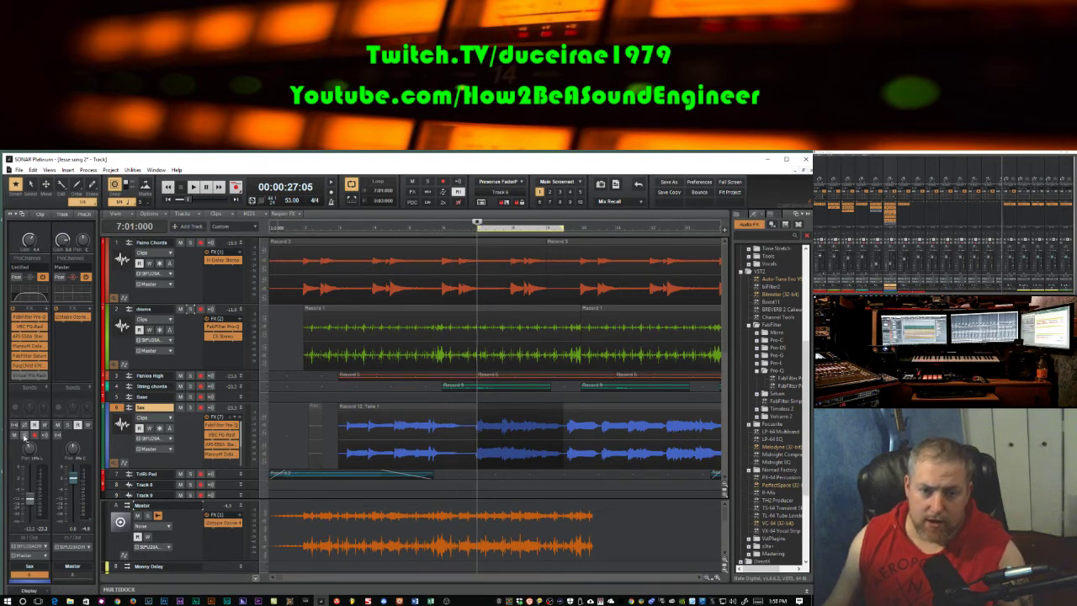
Open and enable the Virtual Mix Rack at the end of the Sax track's effects chain.
mouse_move(31, 503)
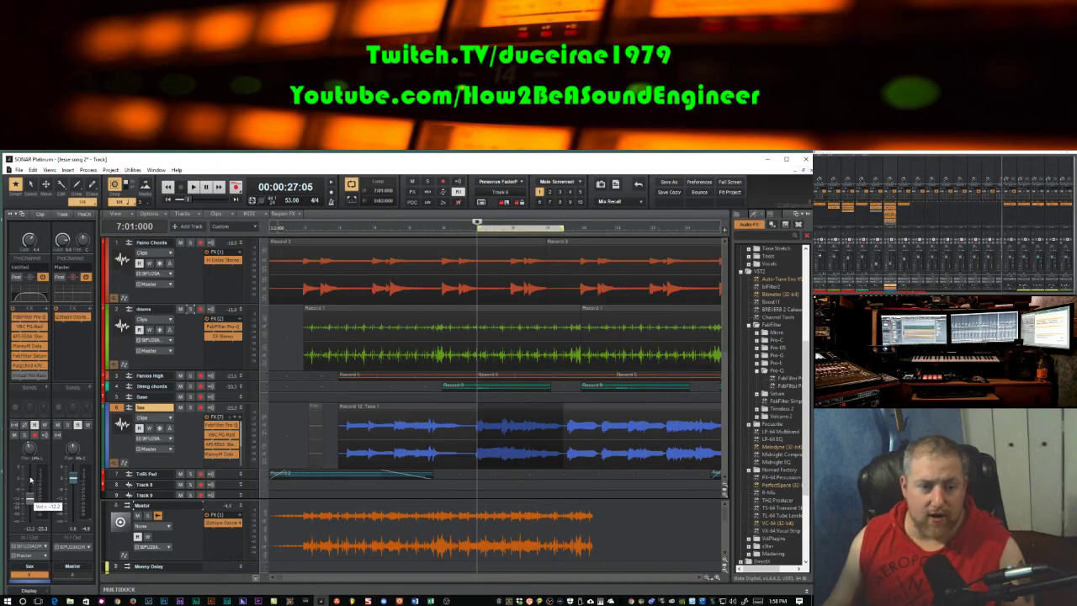
left_click(26, 379)
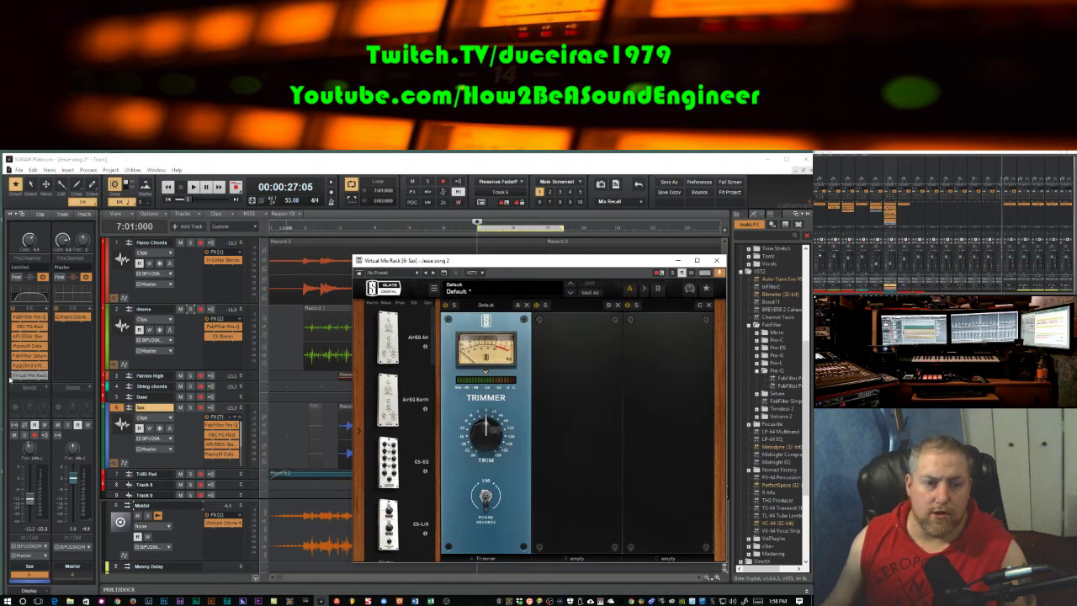
left_click(18, 379)
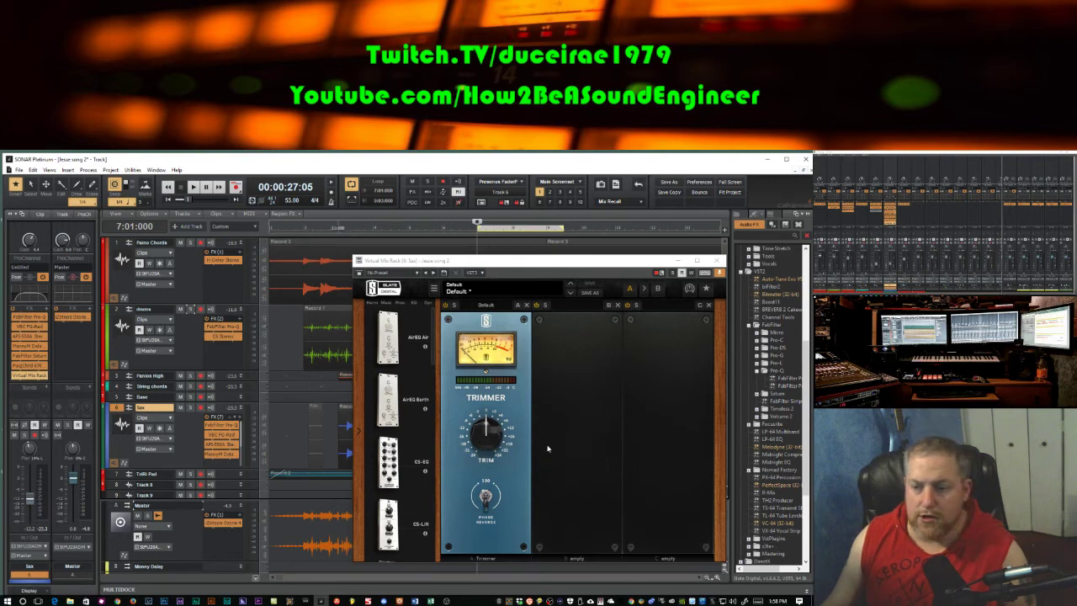
Lower the trim of the Sax track's Trimmer module and raise the track's volume fader to 0.0 dB.
left_click(487, 433)
left_click_drag(486, 433, 487, 461)
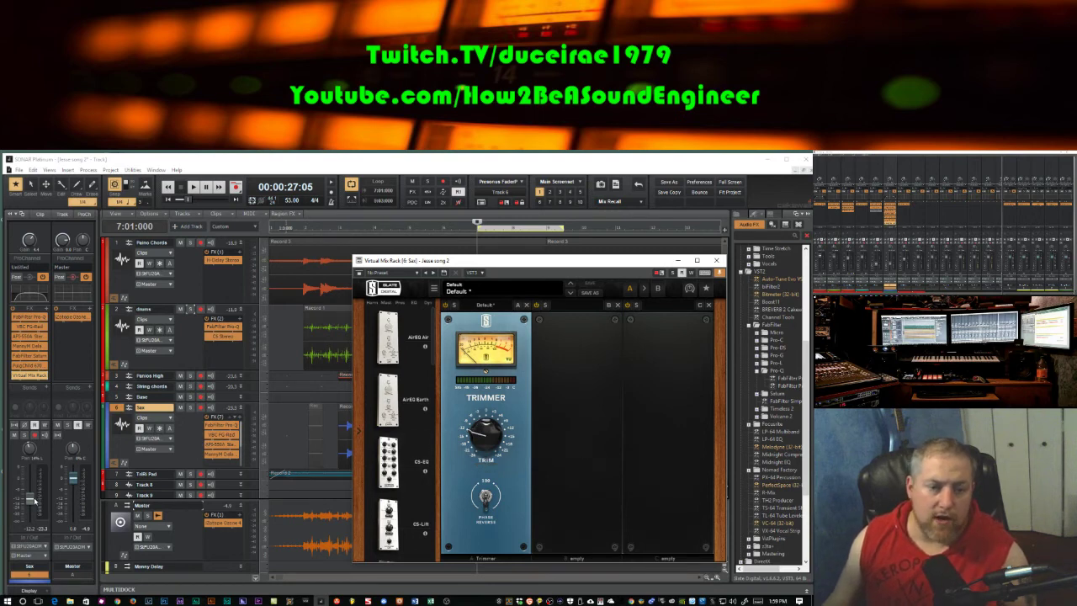
left_click_drag(31, 503, 31, 481)
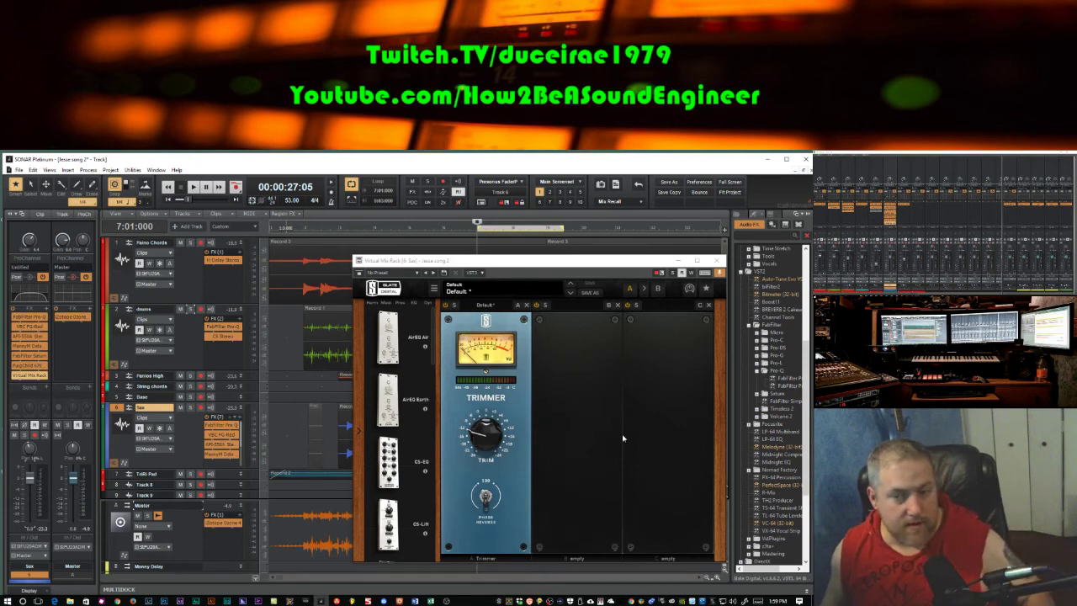
Play the looped section to check the Sax level with the reduced trim, and close the Virtual Mix Rack.
key("space")
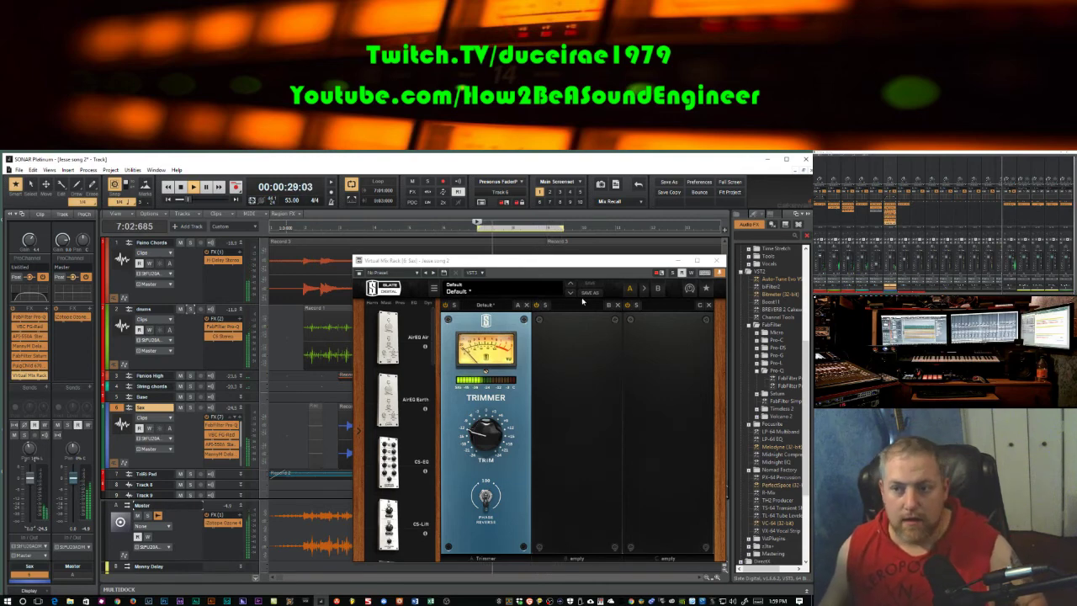
key("space")
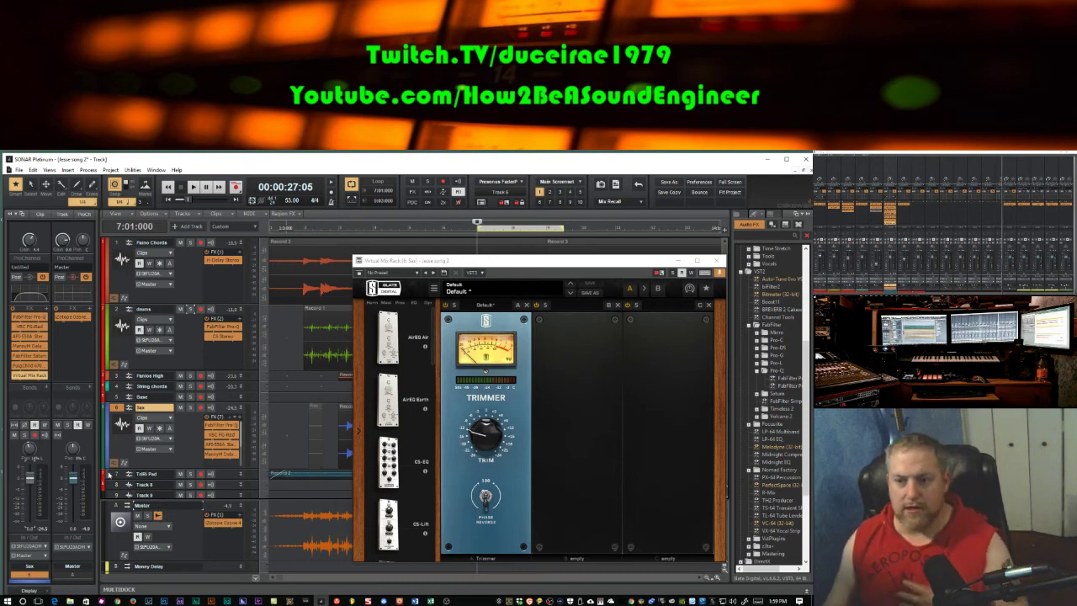
left_click(719, 261)
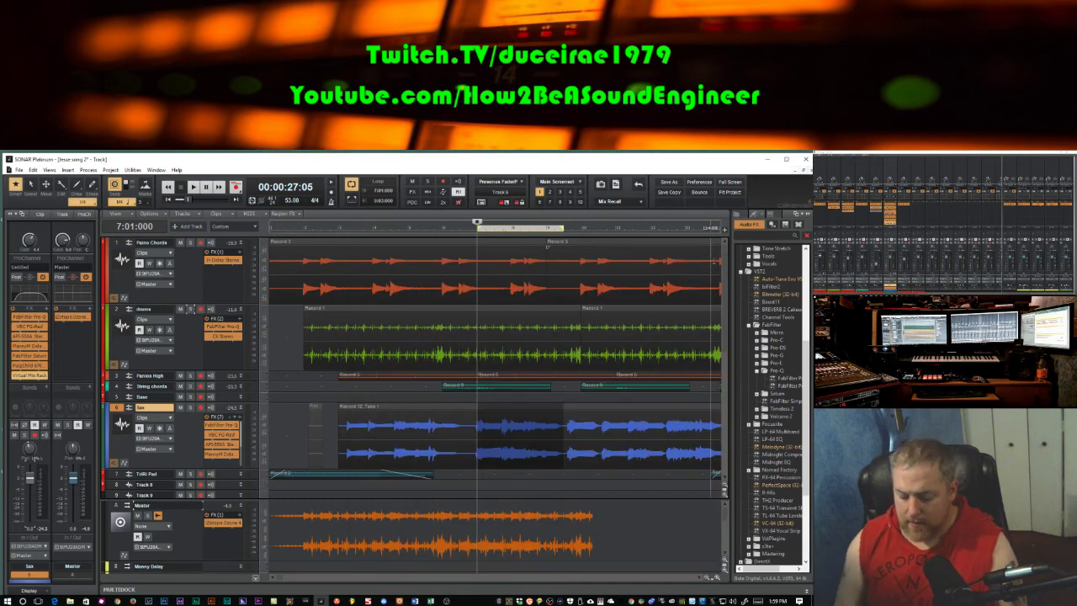